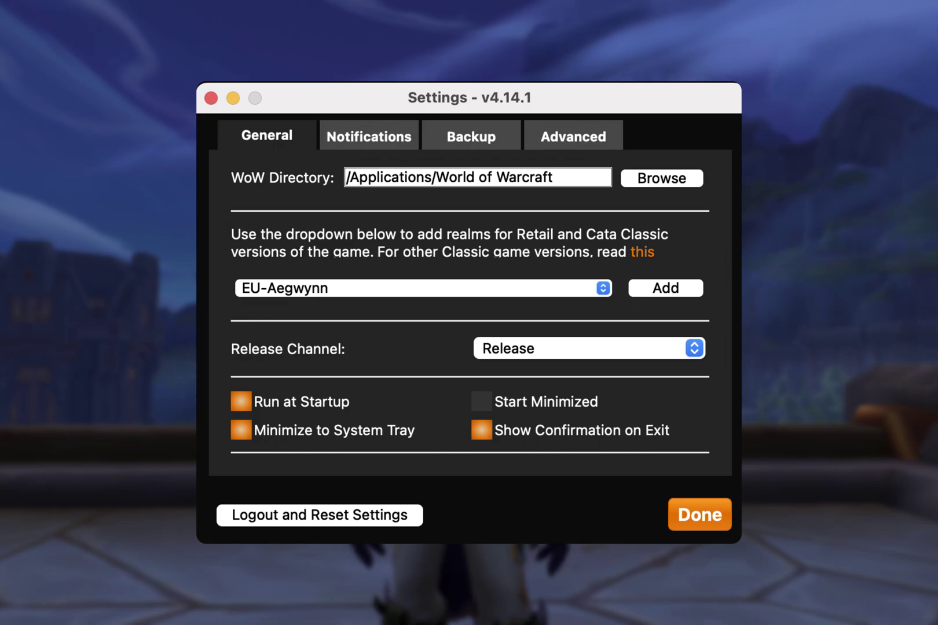
Finish the desktop app settings and open the TSM window in game with /tsm, showing its groups
left_click(726, 521)
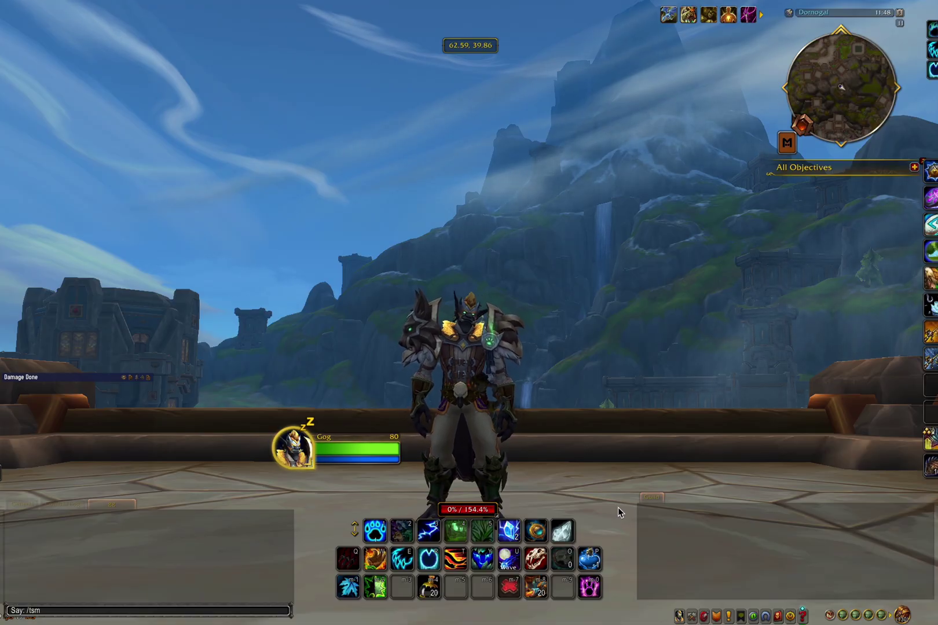
key("Return")
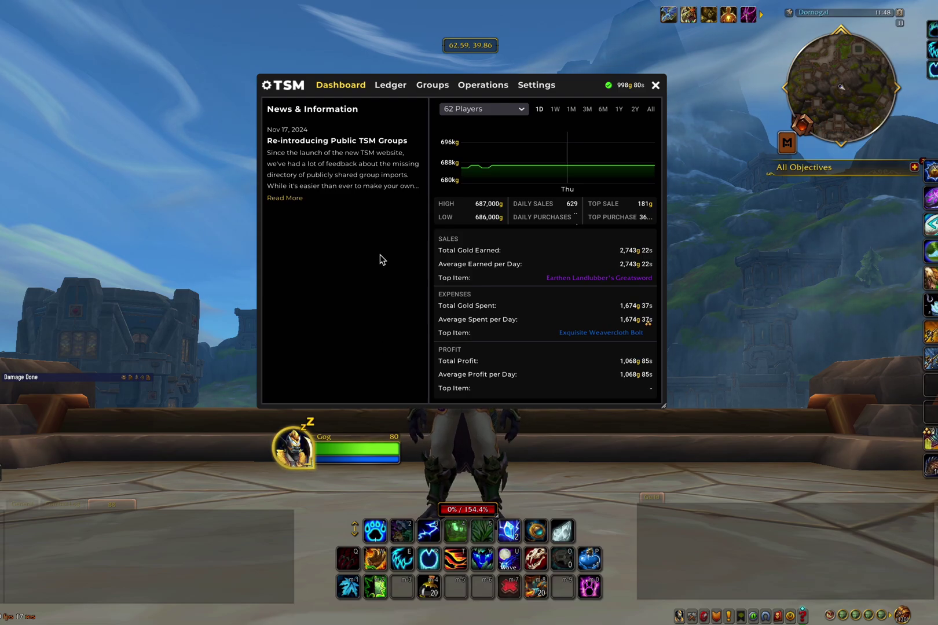
left_click(433, 87)
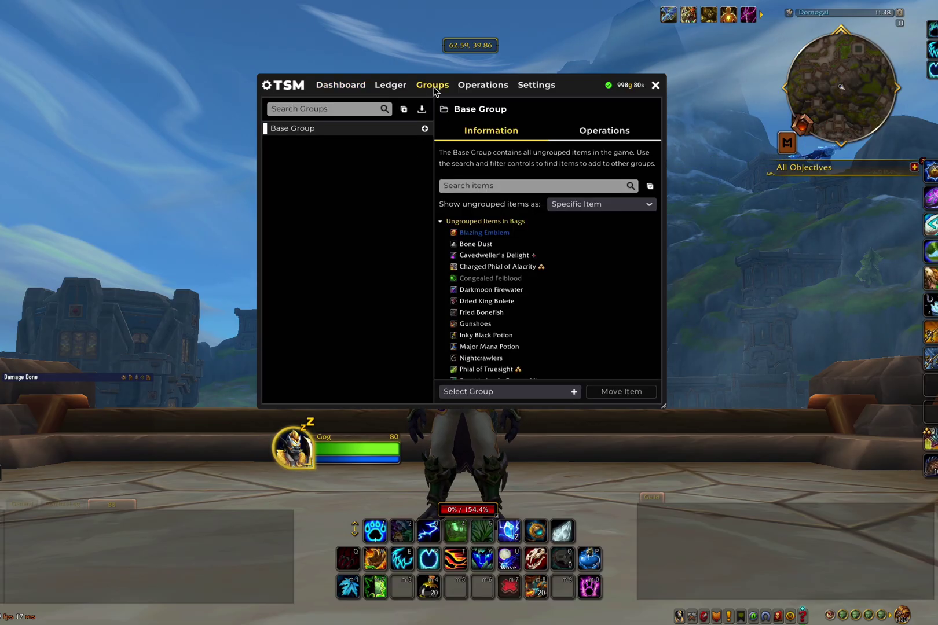
Create a new group named Mounts under Base Group
left_click(424, 129)
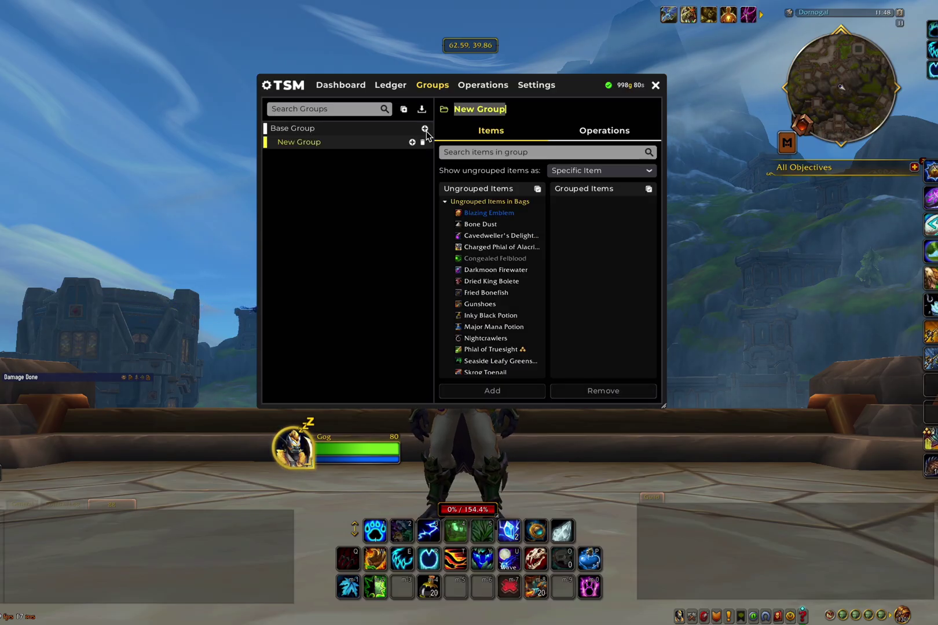
type("Mount")
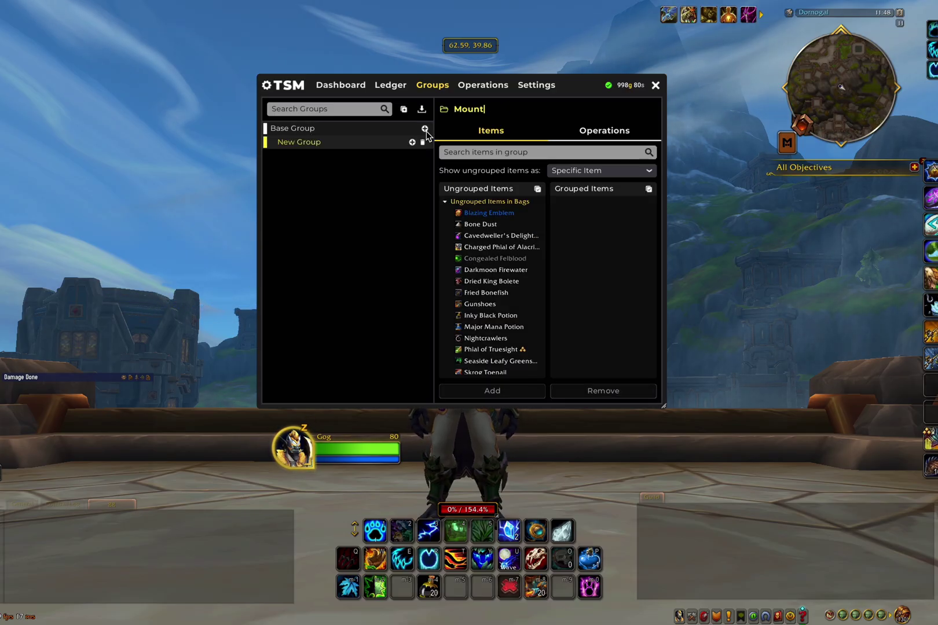
type("s")
key("Return")
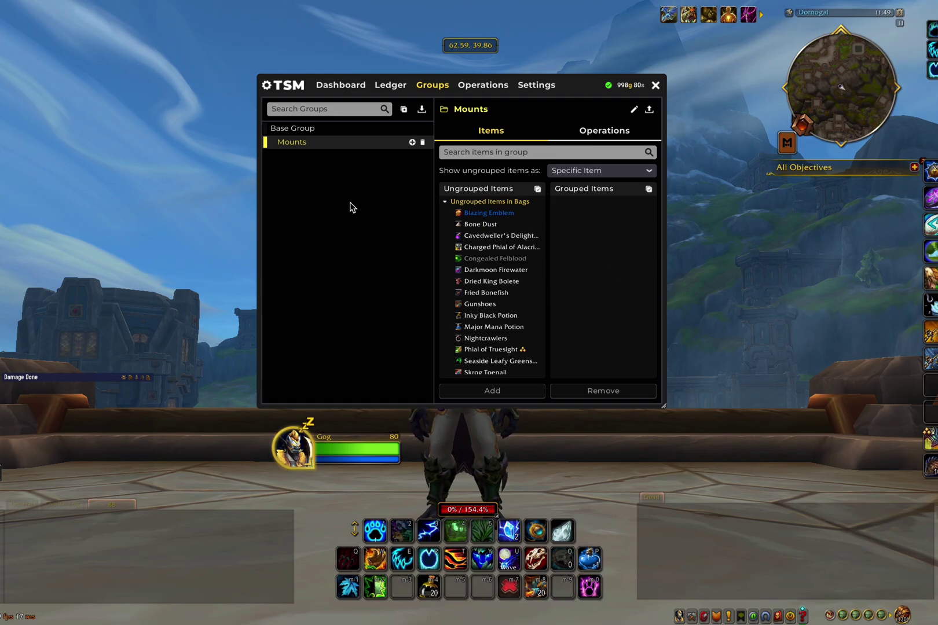
Search the Base Group for "goldenma" and move Goldenmane's Reins into the Mounts group
left_click(351, 128)
left_click(559, 184)
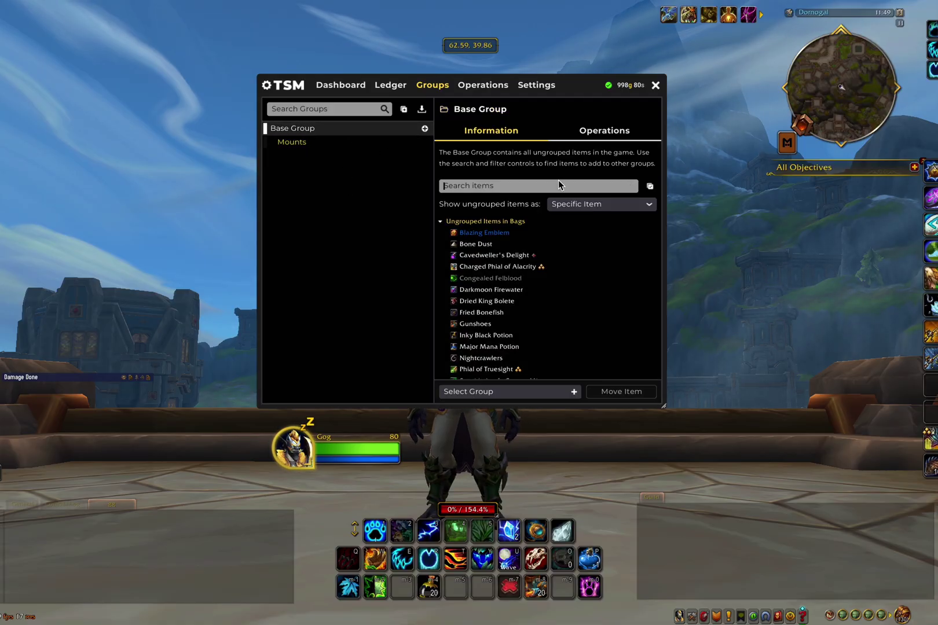
type("goldenma")
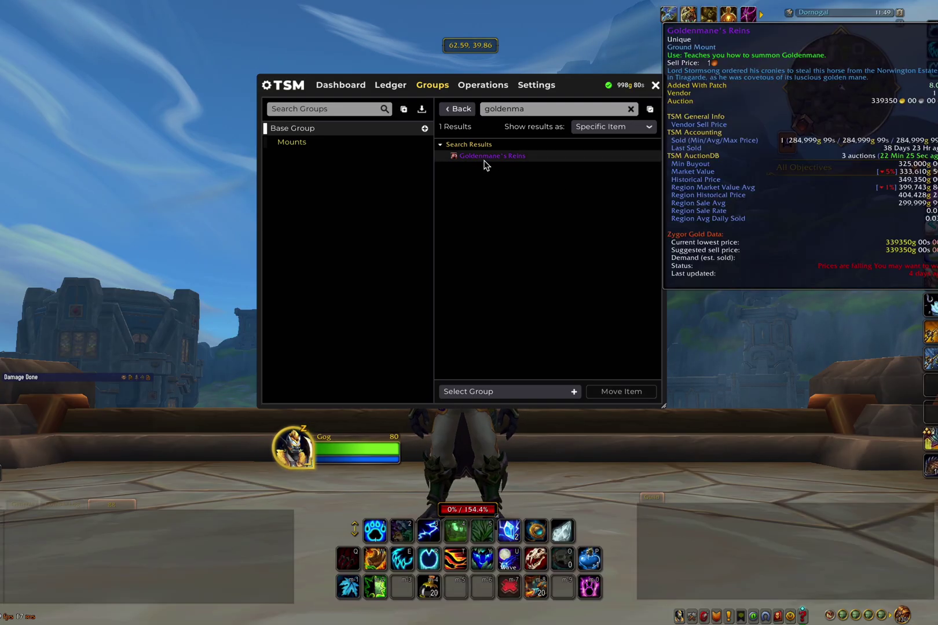
left_click(486, 158)
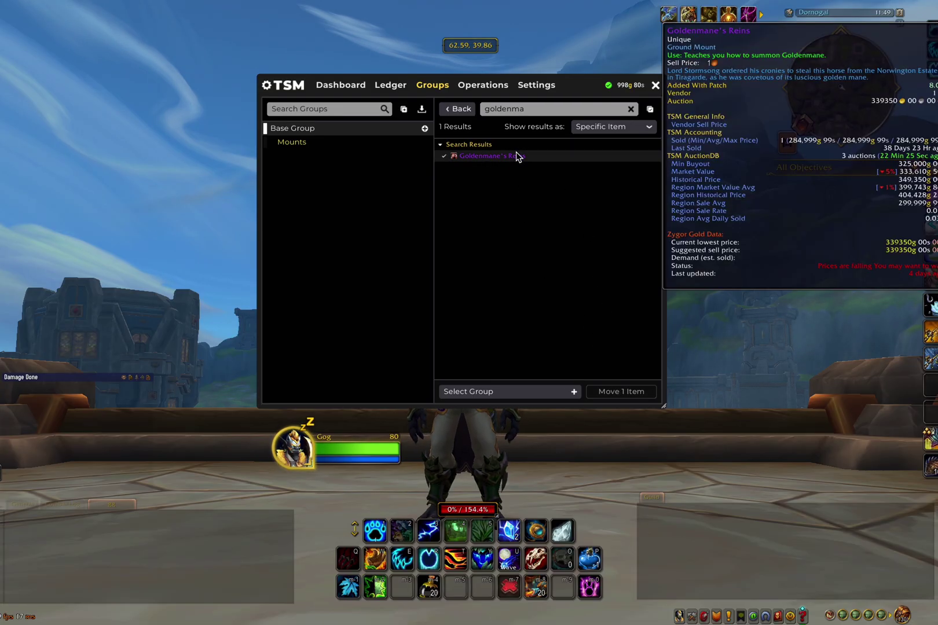
left_click(572, 392)
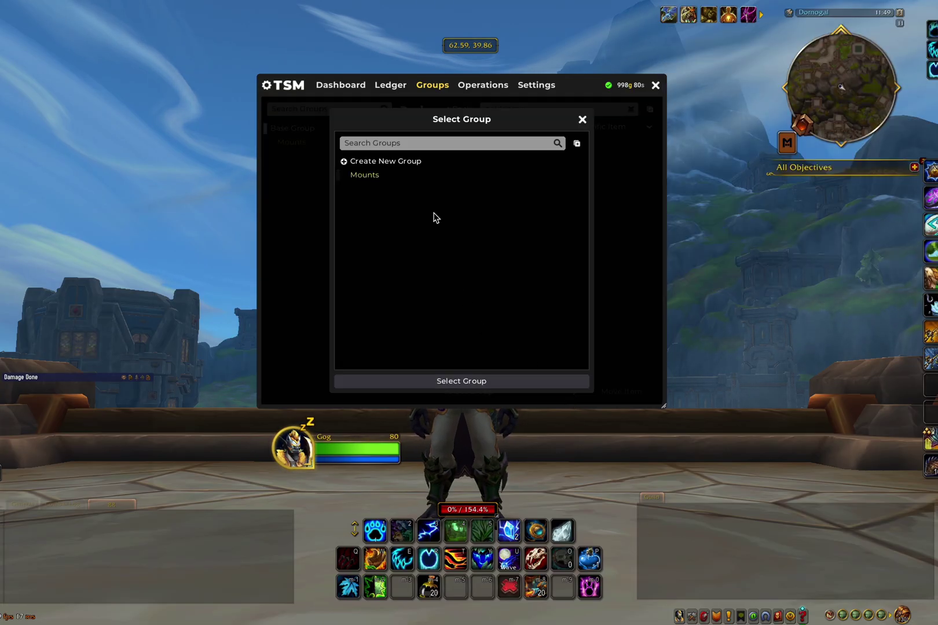
left_click(410, 180)
left_click(491, 381)
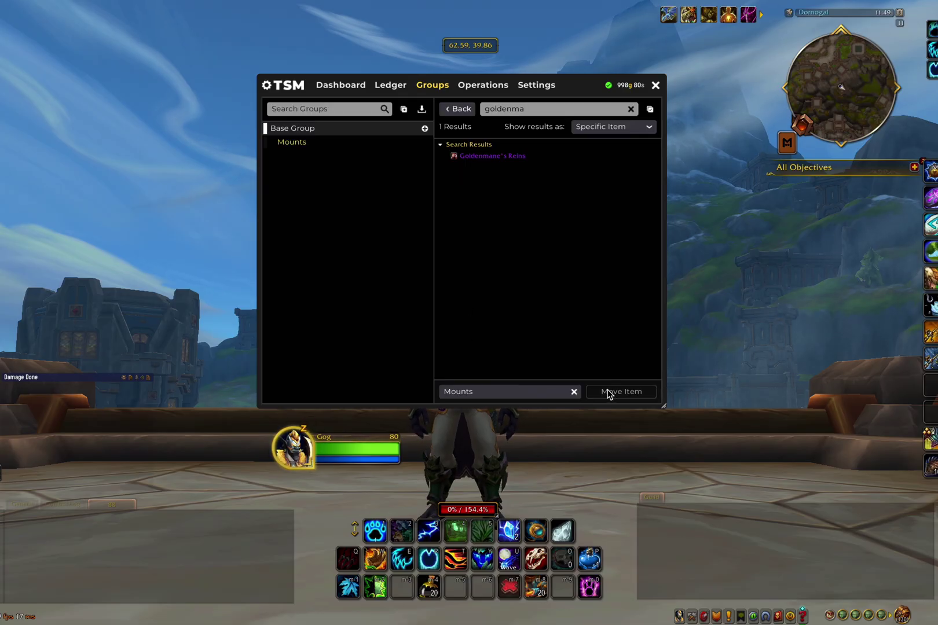
left_click(562, 391)
left_click(599, 376)
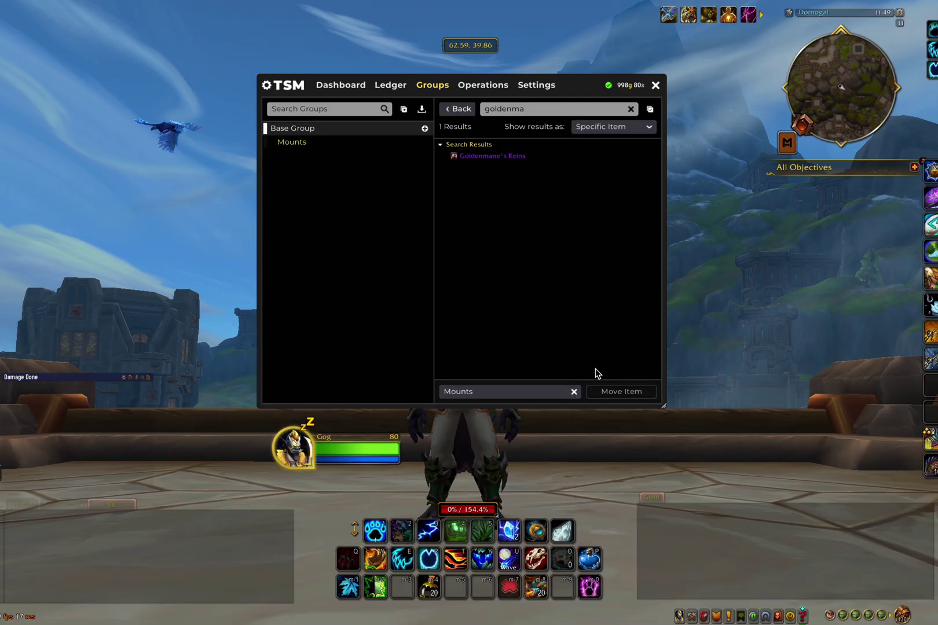
left_click(504, 156)
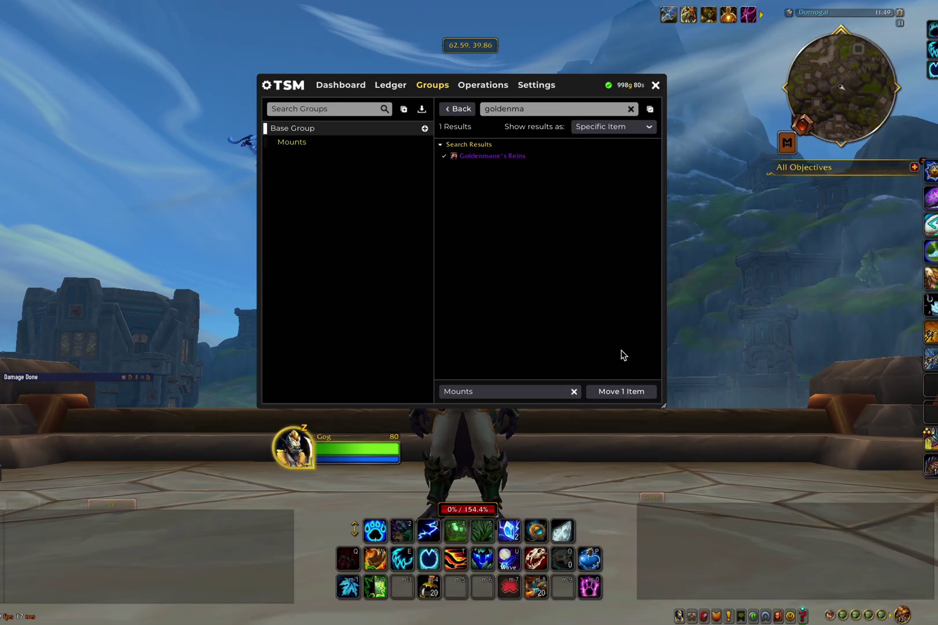
left_click(620, 393)
left_click(297, 146)
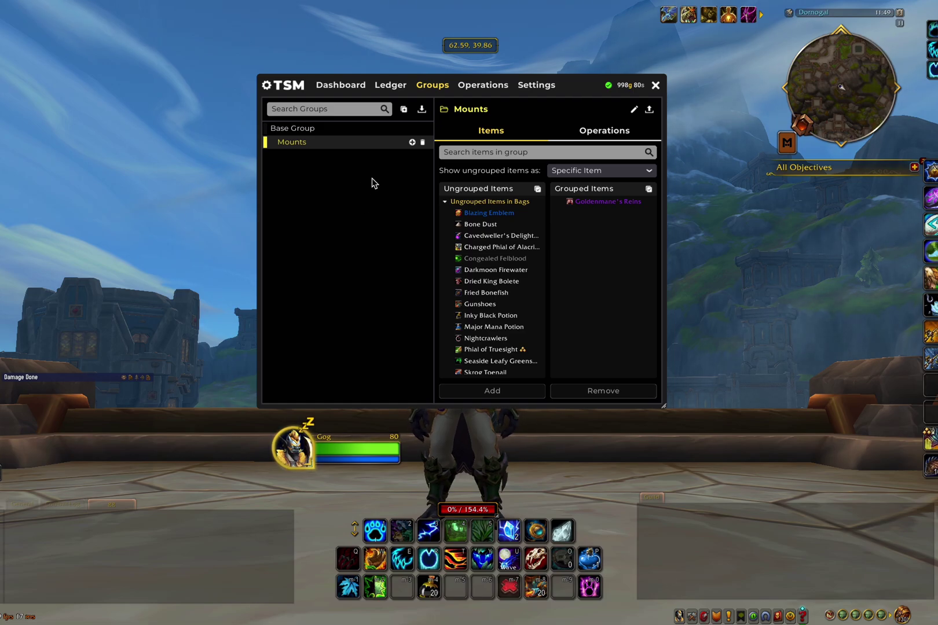
Create a second group named TWW Materials under Base Group
left_click(426, 128)
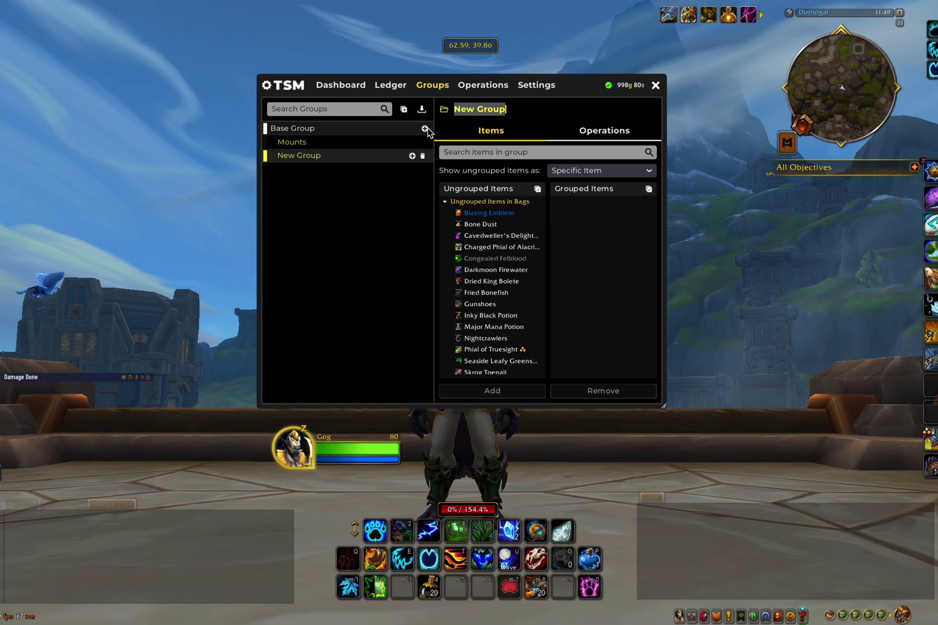
type("TWW Materials")
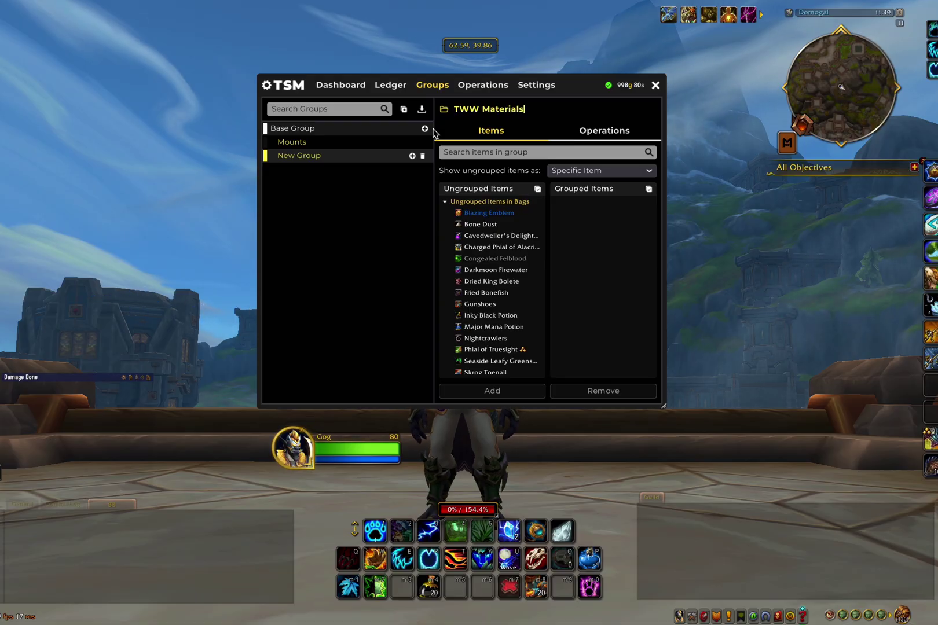
key("Return")
Search the Base Group for "aqirit" and move all three Aqirite qualities into the TWW Materials group
left_click(406, 128)
left_click(521, 184)
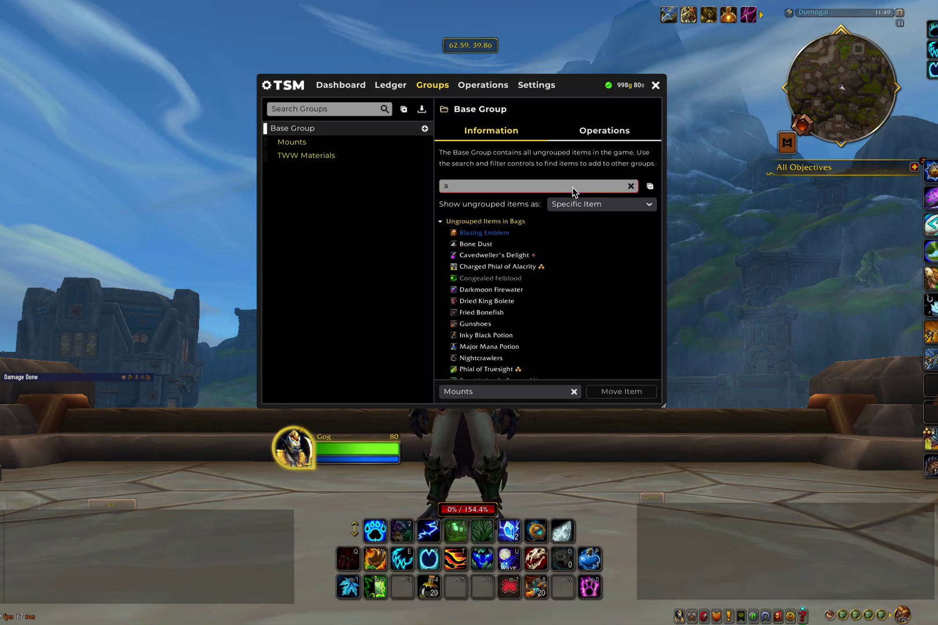
type("aqirit")
left_click(480, 177)
left_click(574, 391)
left_click(408, 195)
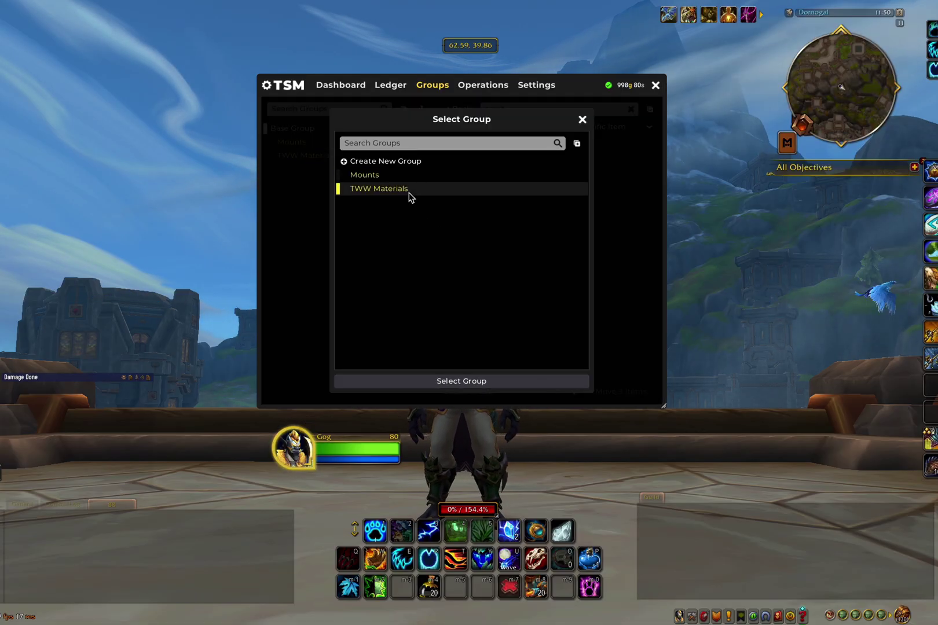
left_click(476, 384)
left_click(617, 391)
Search for "bismuth" and move all three qualities of plain Bismuth into the TWW Materials group
left_click(630, 108)
type("bismuth")
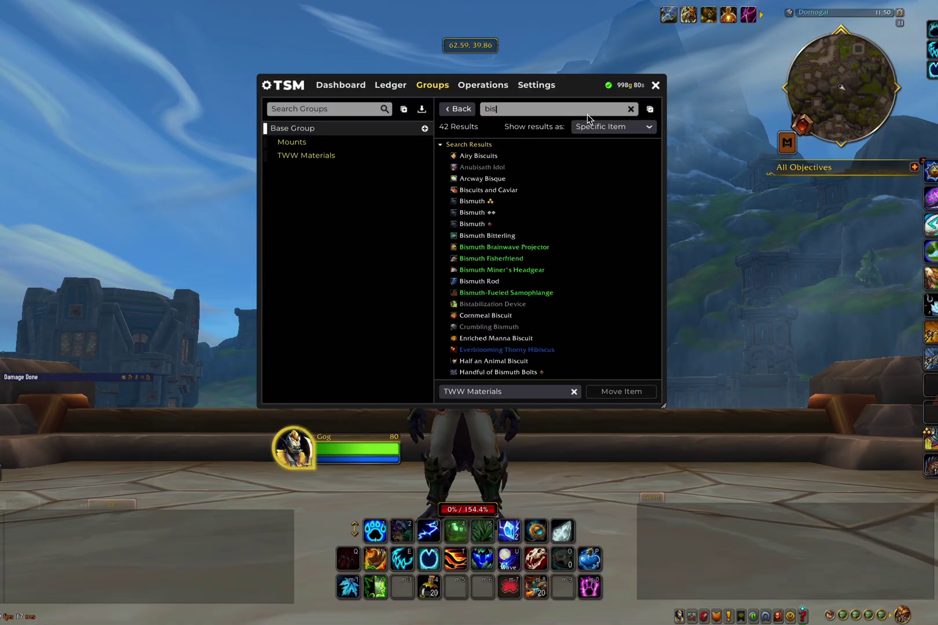
left_click(478, 179)
left_click(476, 166)
left_click(621, 391)
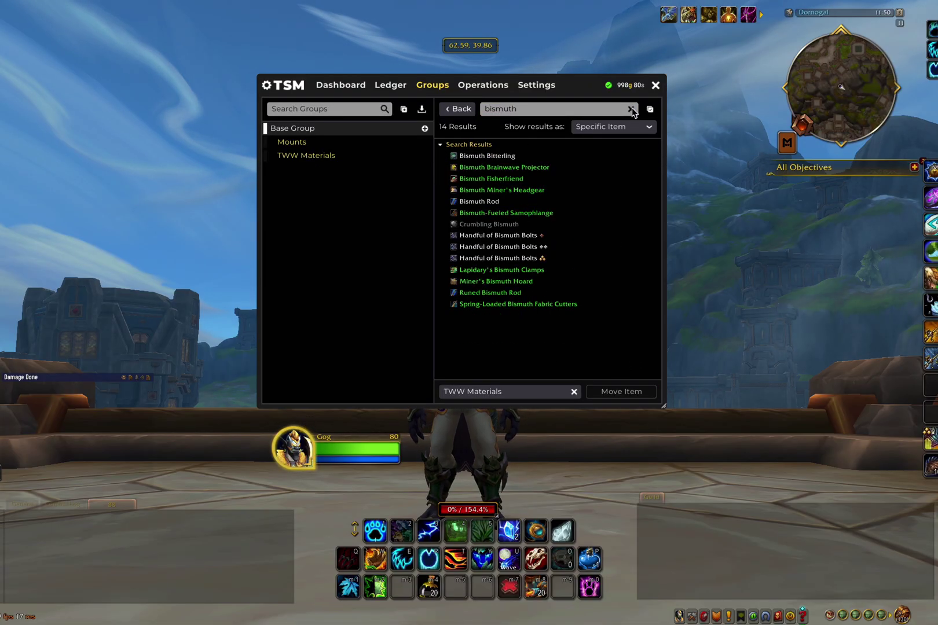
Search for "luredrop" and move the three Luredrop qualities, without the pigments, into the TWW Materials group
left_click(630, 108)
type("luredrop")
left_click(475, 178)
left_click(475, 167)
left_click(475, 155)
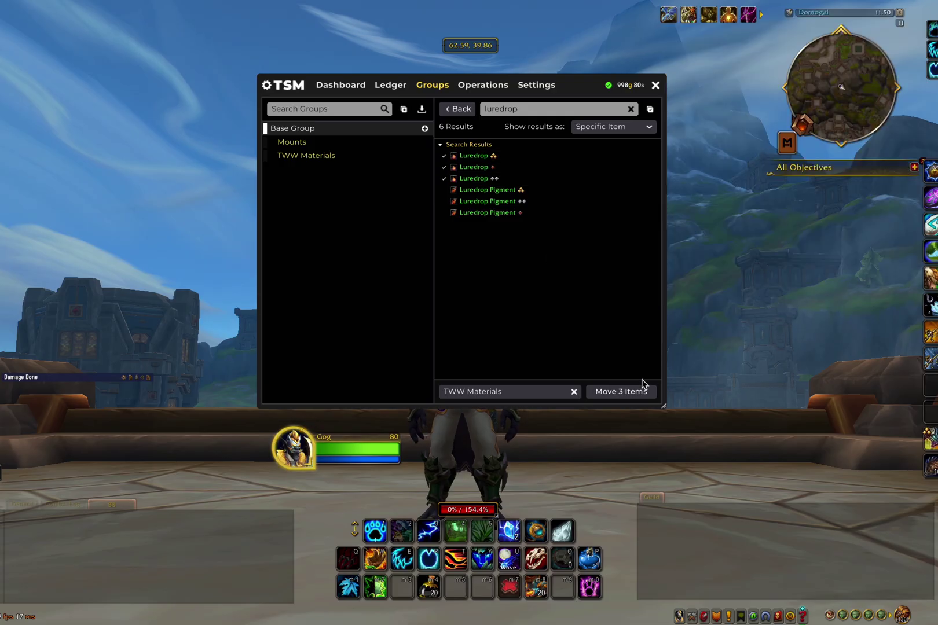
left_click(620, 391)
Search for "arathor", move the three Arathor's Spear qualities into TWW Materials, and open that group to check its items
left_click(630, 109)
type("arathor")
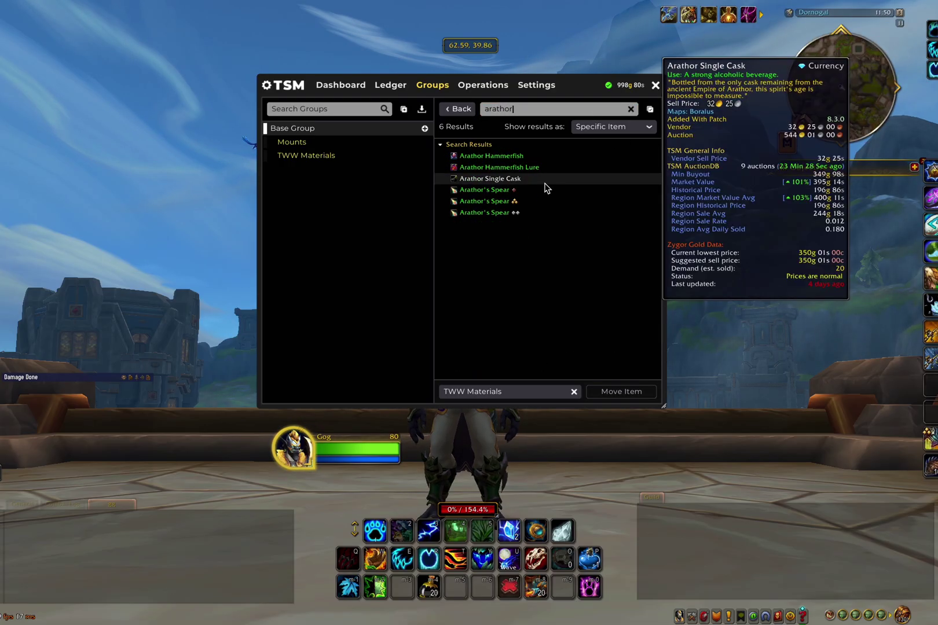
left_click(474, 213)
left_click(474, 201)
left_click(474, 190)
left_click(628, 391)
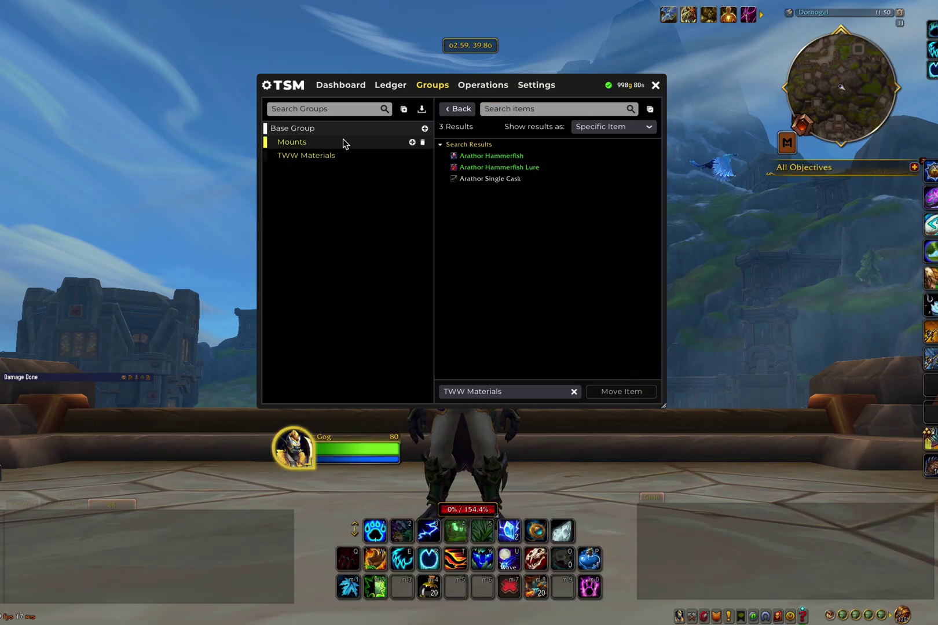
left_click(339, 156)
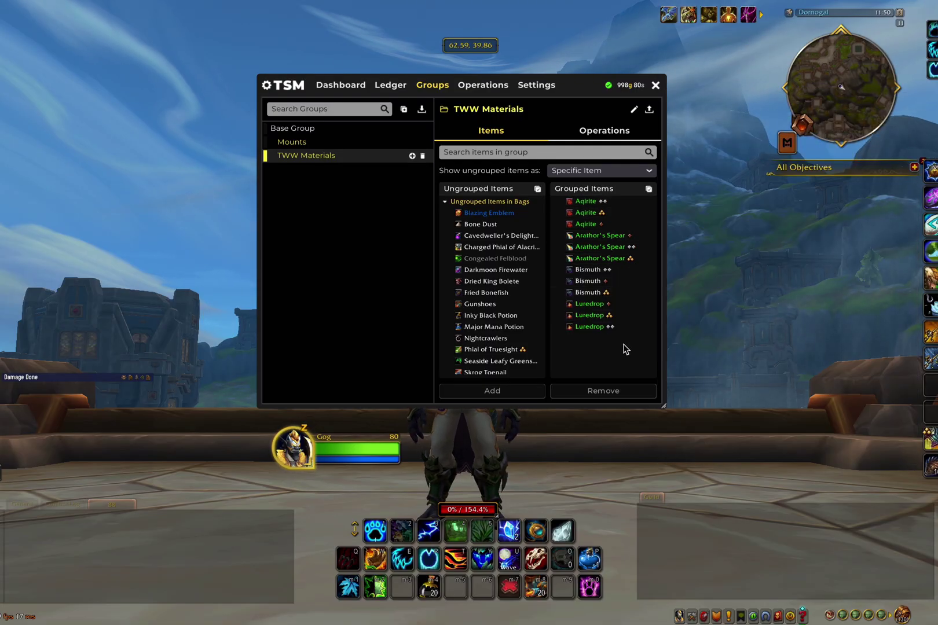
Open the Mounts operation among the auctioning operations
left_click(484, 85)
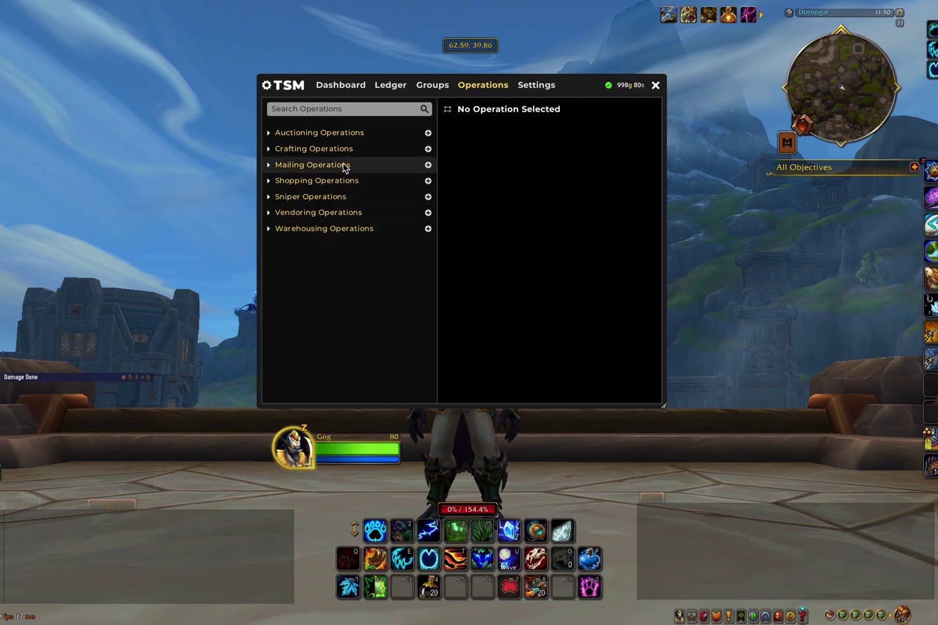
left_click(356, 136)
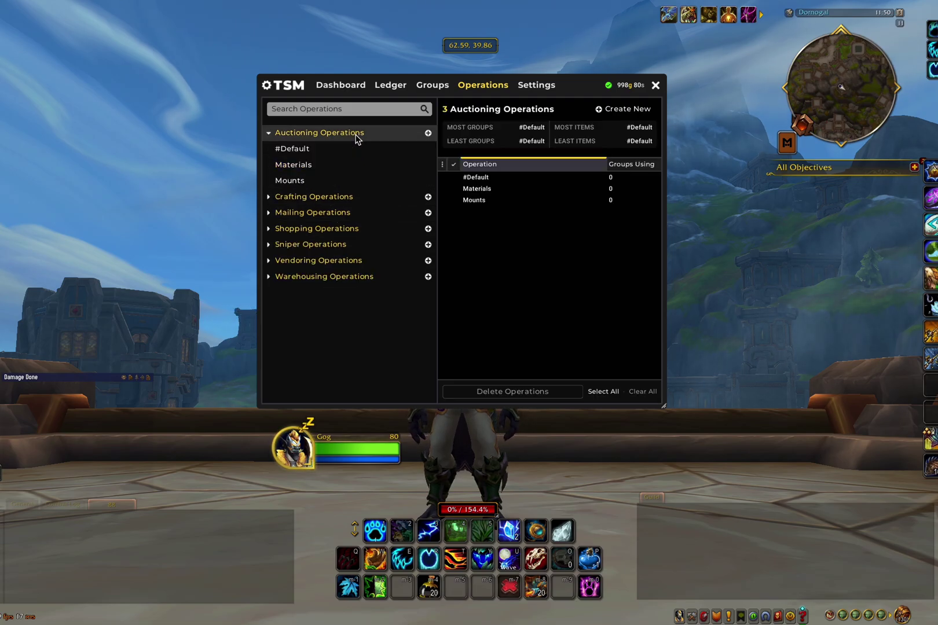
left_click(357, 184)
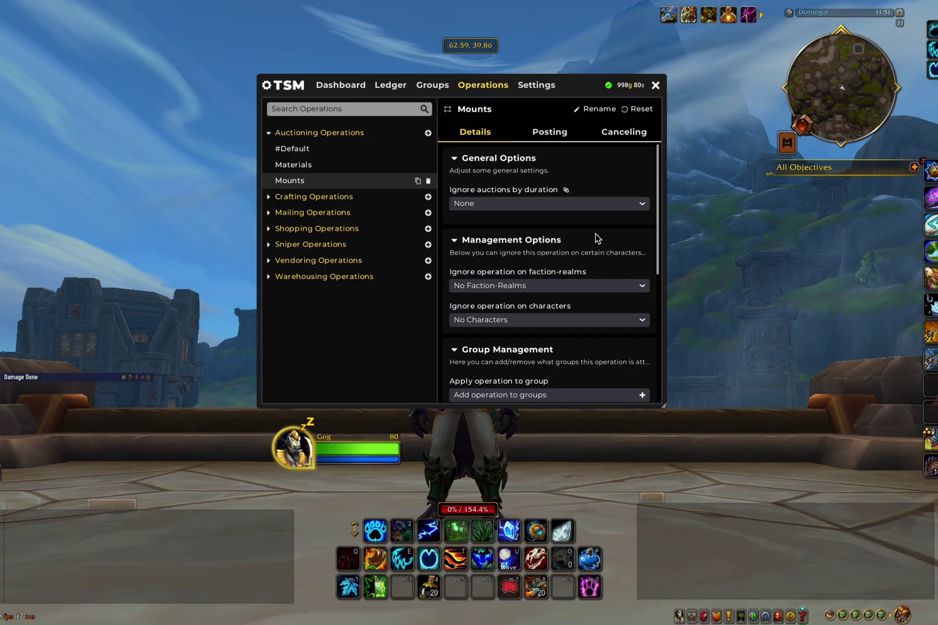
Examine the Mounts operation's posting options, posting prices and canceling options, and return to its details
left_click(549, 135)
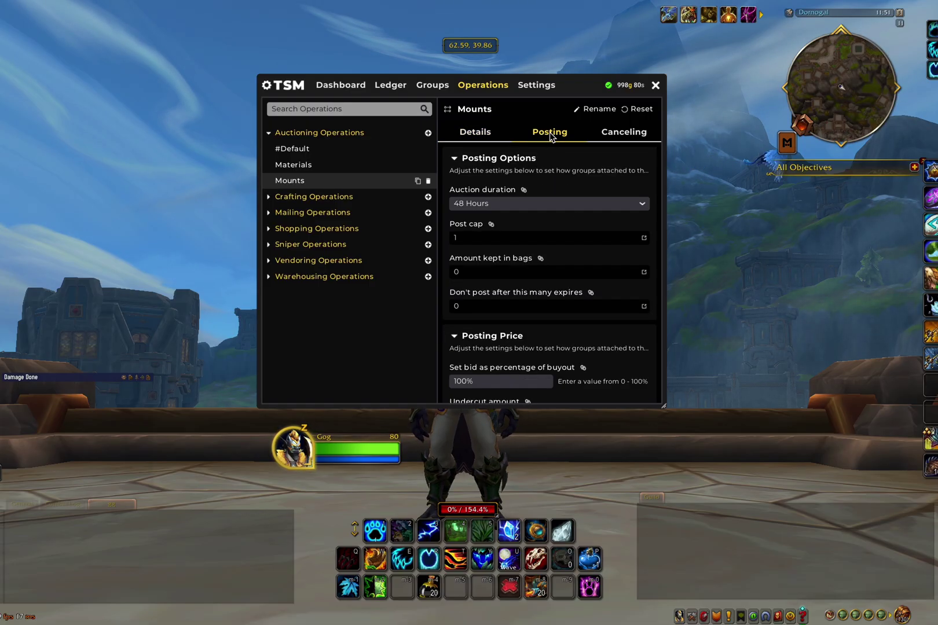
mouse_move(557, 205)
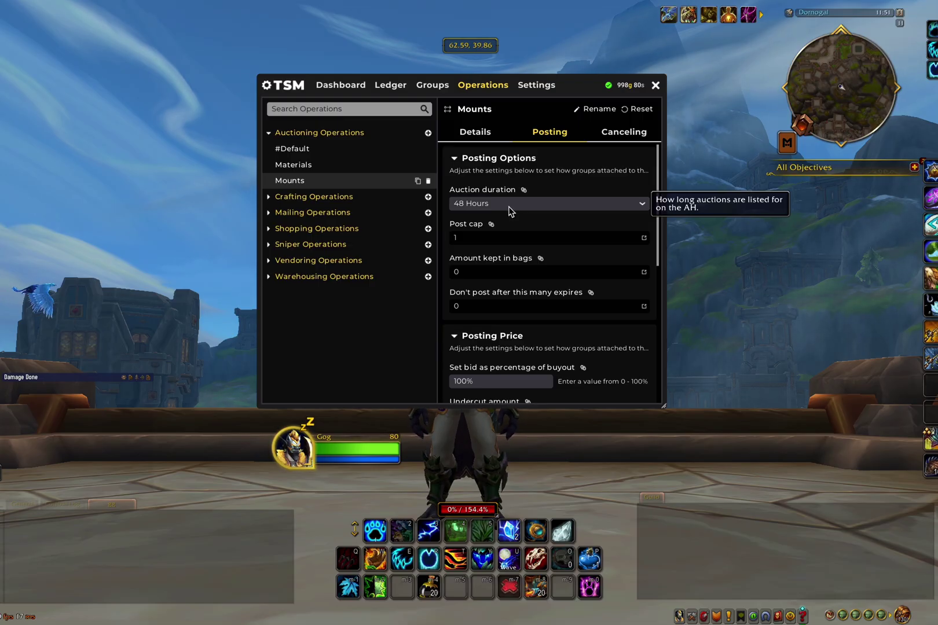
mouse_move(515, 242)
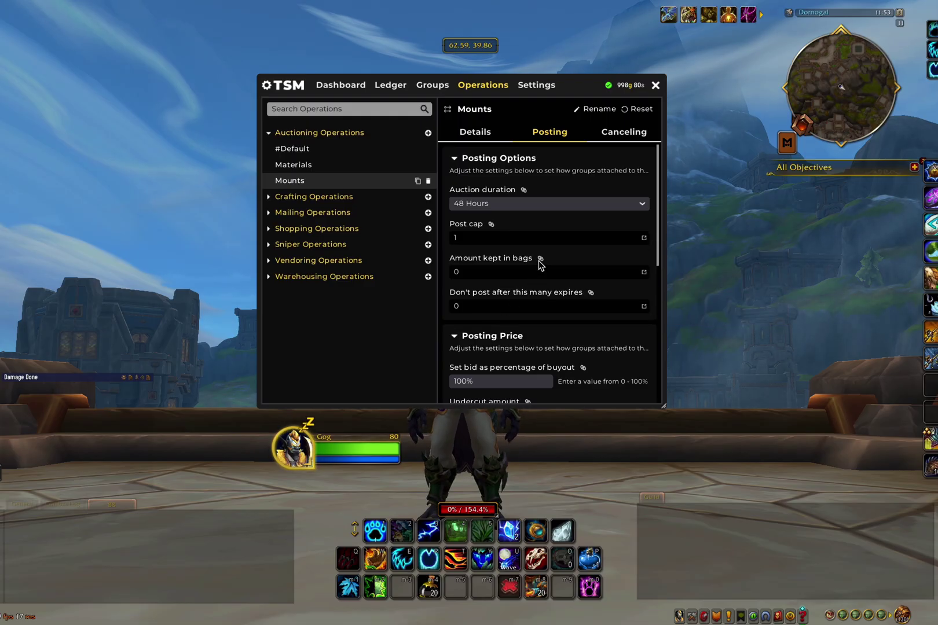
scroll(553, 254, "down", 3)
scroll(560, 249, "down", 1)
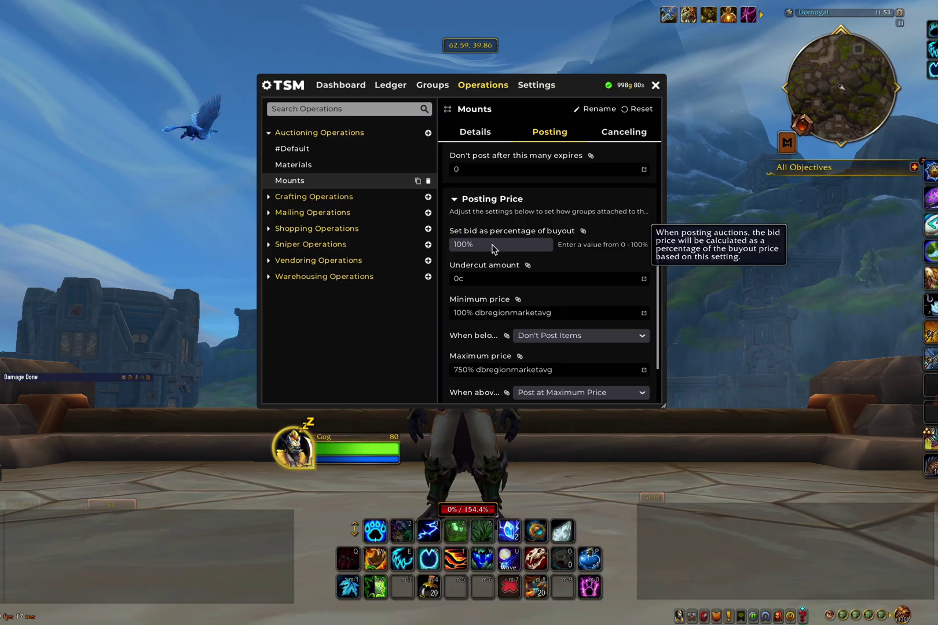
scroll(492, 245, "down", 1)
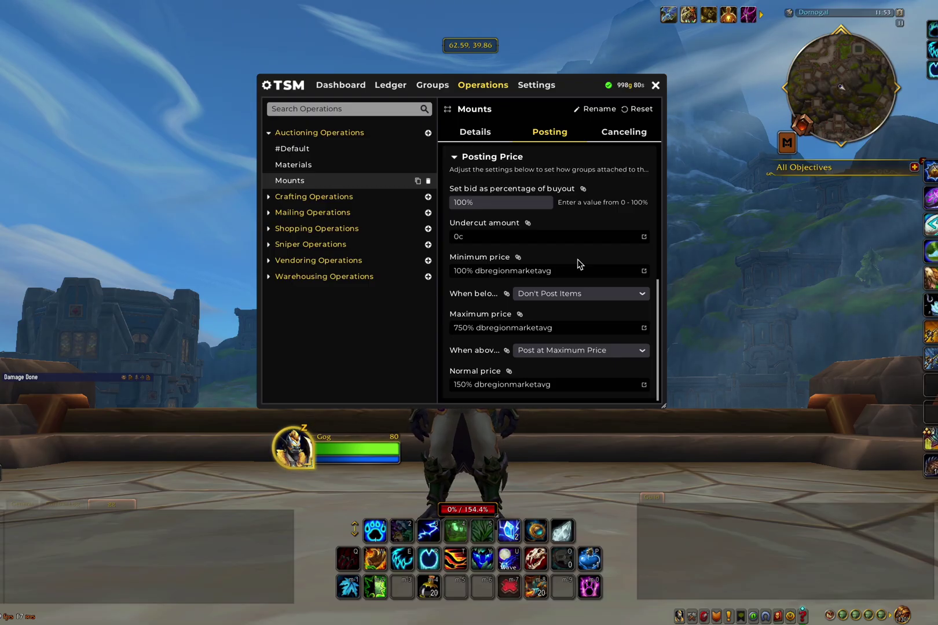
mouse_move(567, 274)
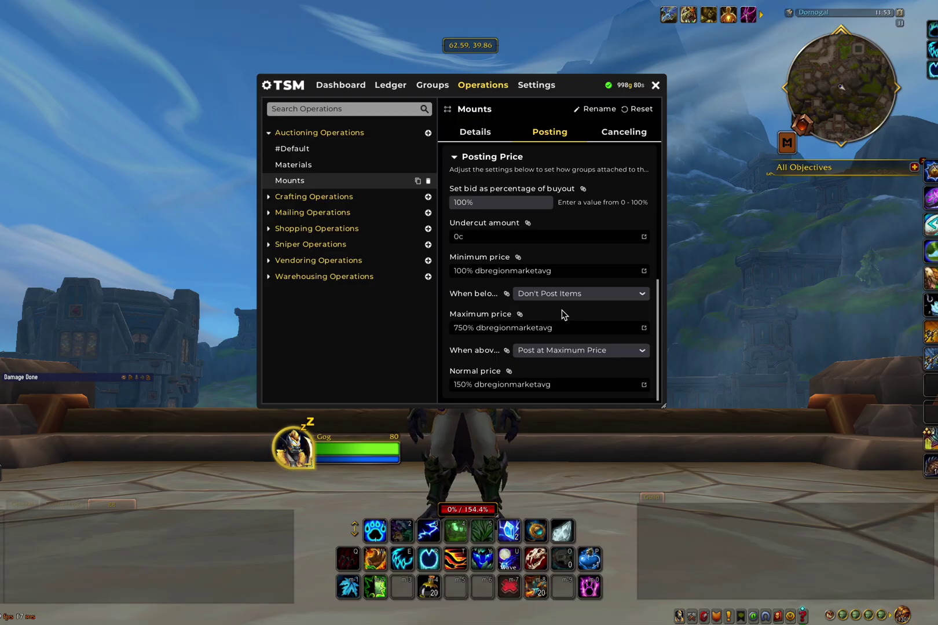
left_click(623, 139)
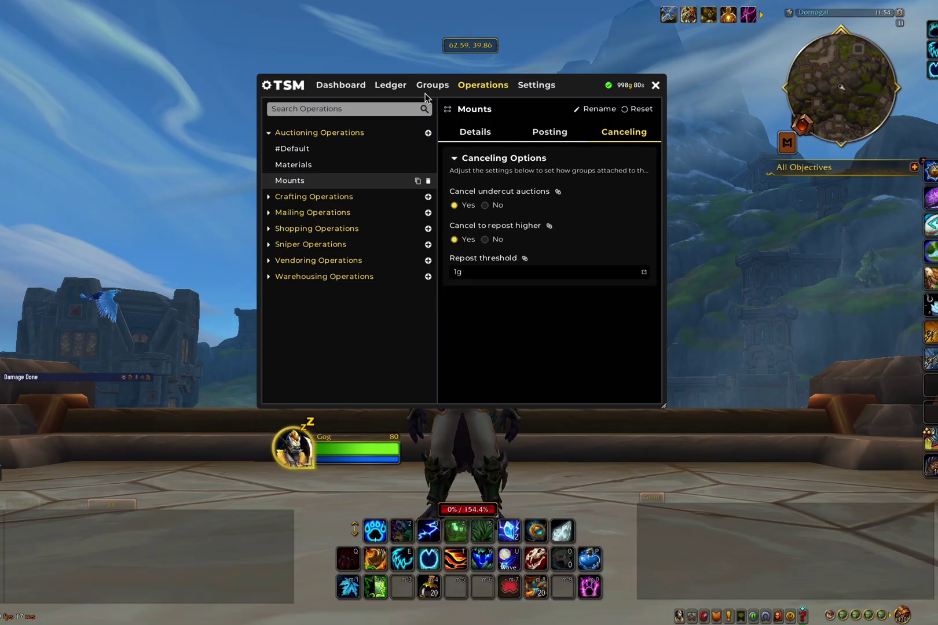
left_click(480, 132)
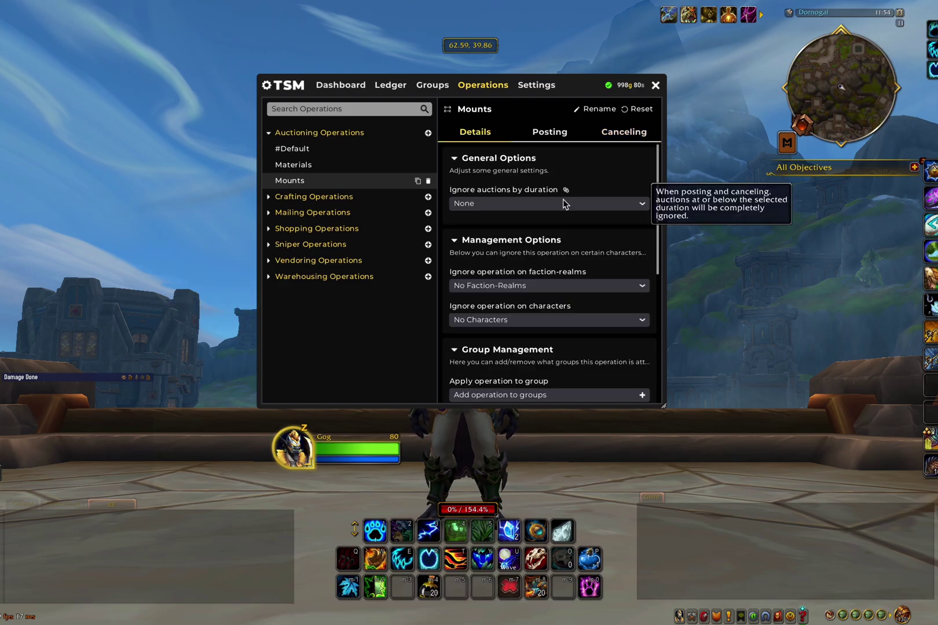
Apply the Mounts auctioning operation to the Mounts group
scroll(577, 260, "down", 1)
left_click(507, 383)
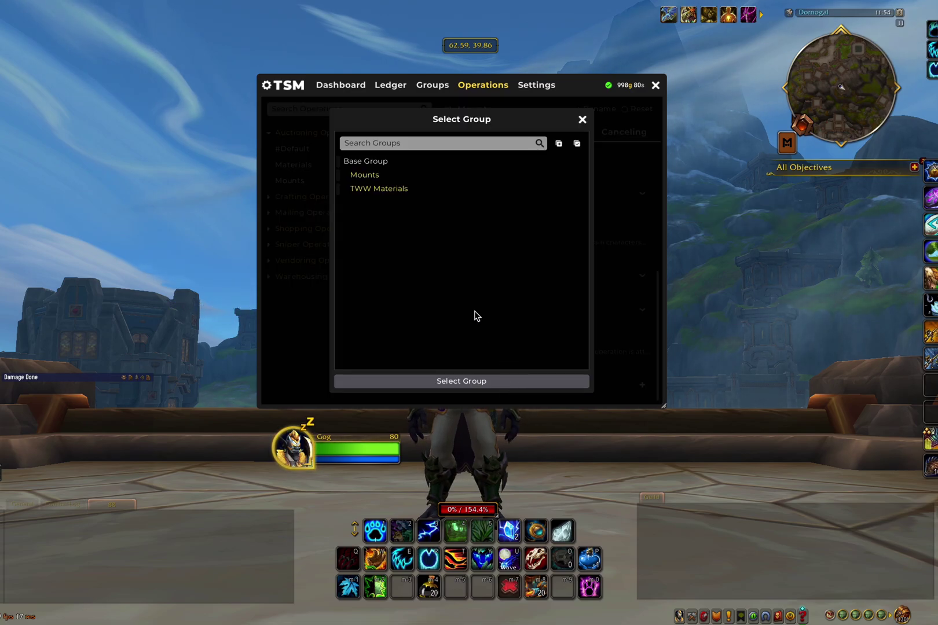
left_click(377, 175)
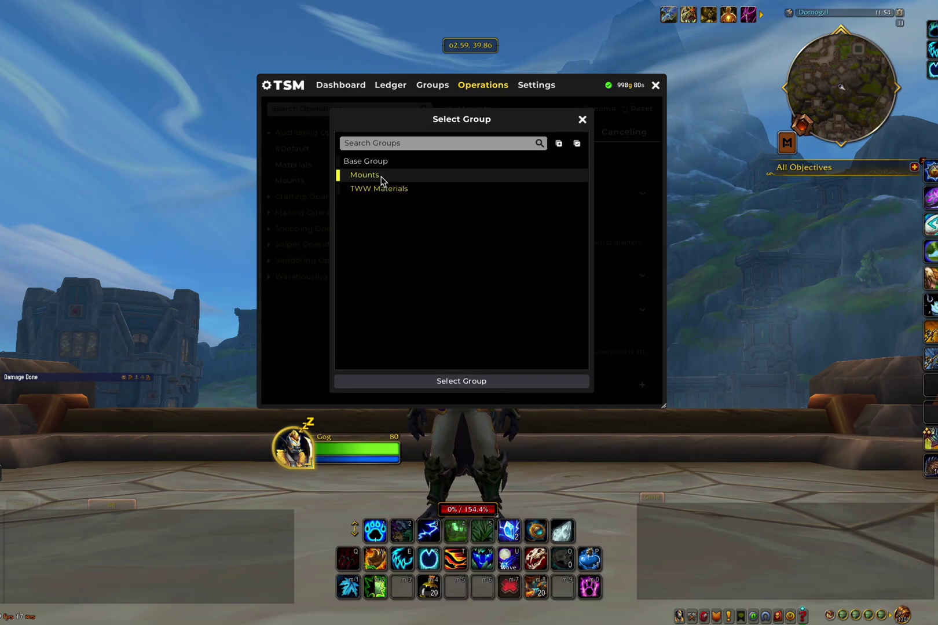
left_click(461, 382)
scroll(579, 364, "down", 1)
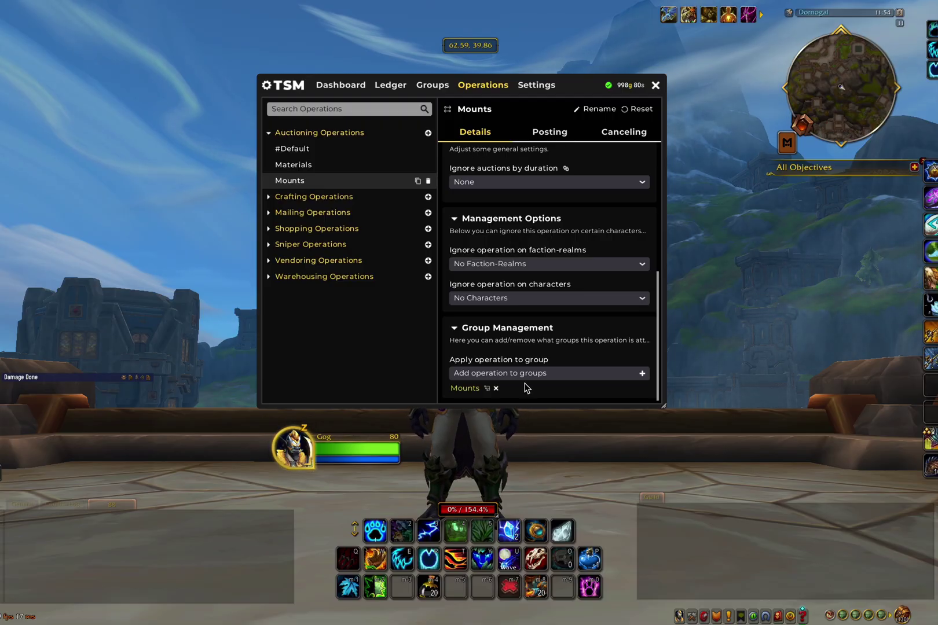
Create a new shopping operation and apply it to both the Mounts and TWW Materials groups
left_click(326, 230)
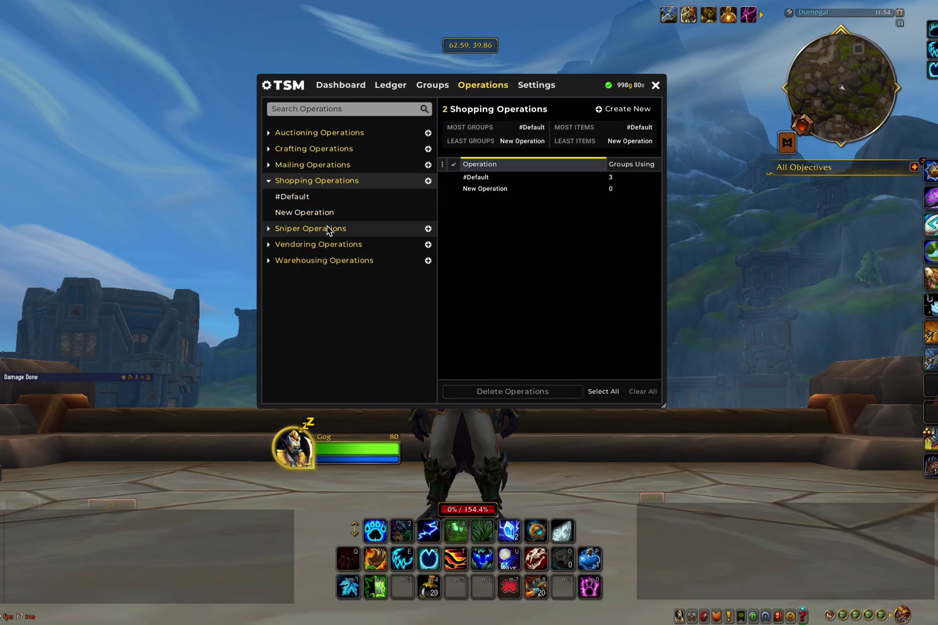
left_click(428, 181)
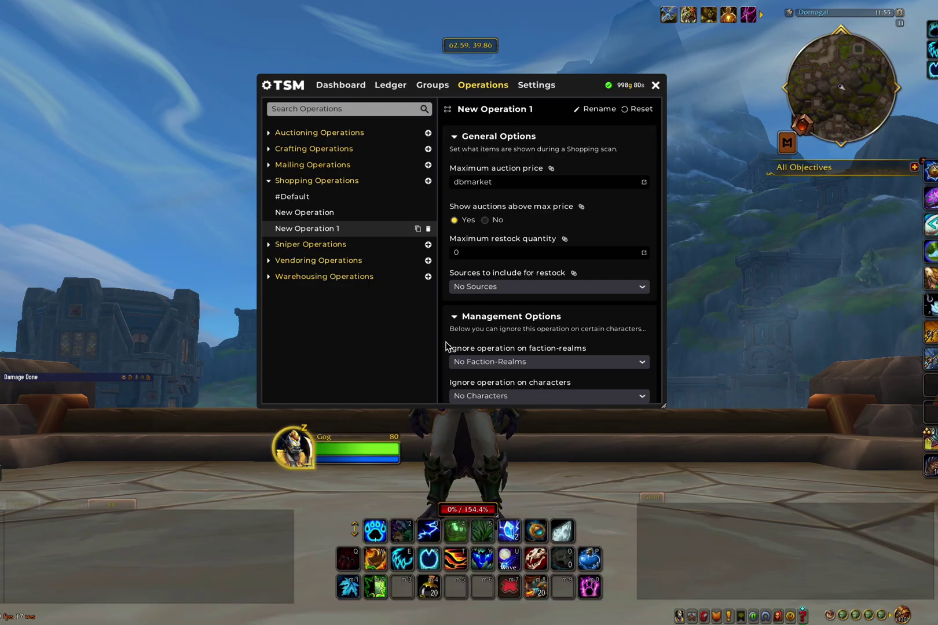
scroll(556, 260, "down", 3)
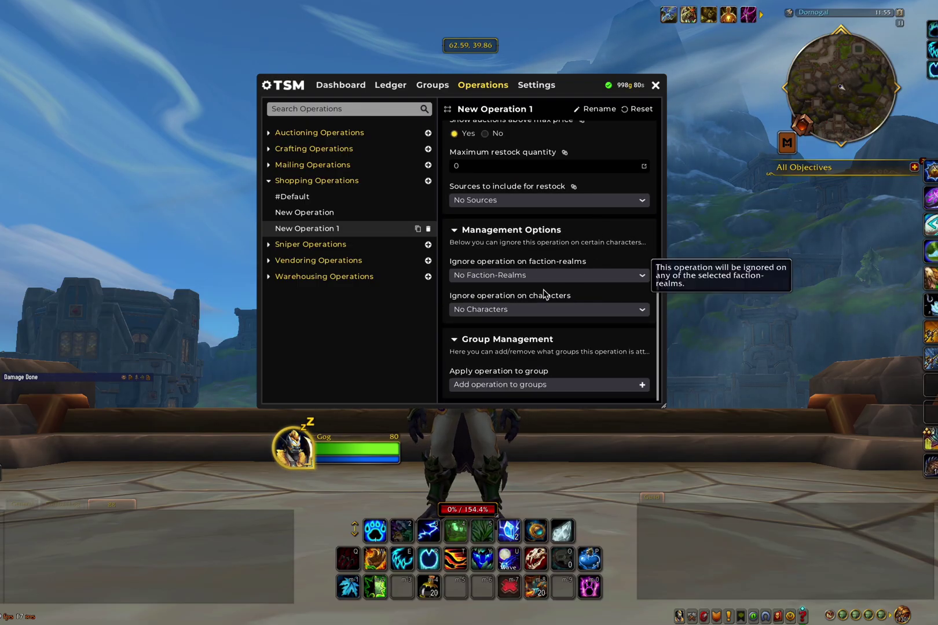
left_click(520, 386)
left_click(391, 176)
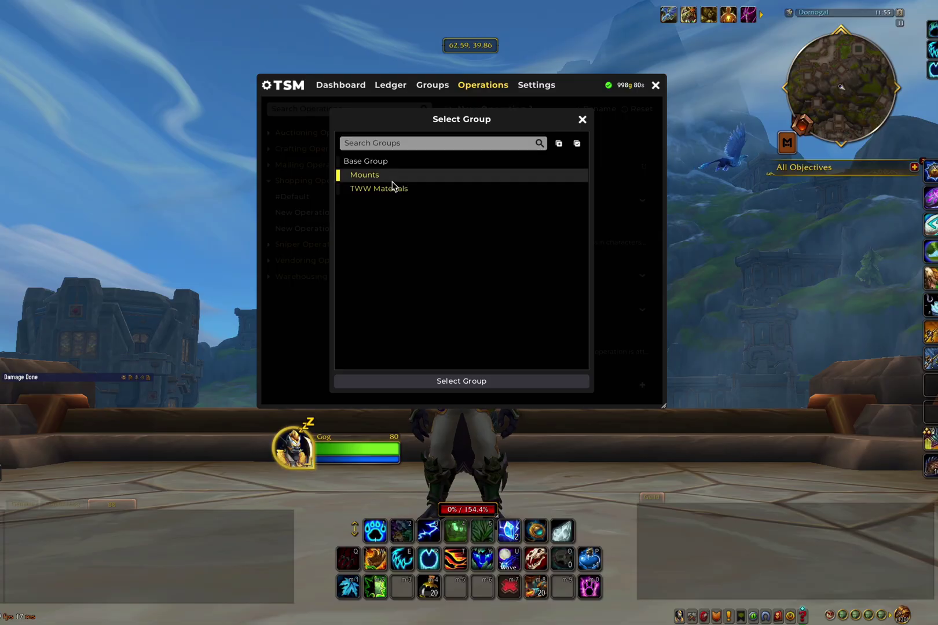
left_click(392, 189)
left_click(446, 381)
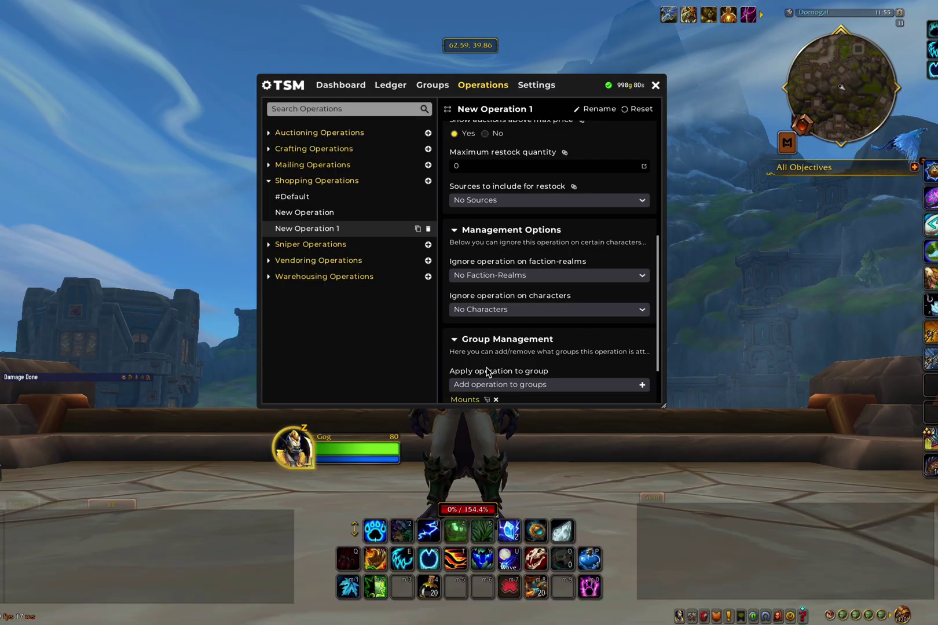
scroll(584, 324, "down", 1)
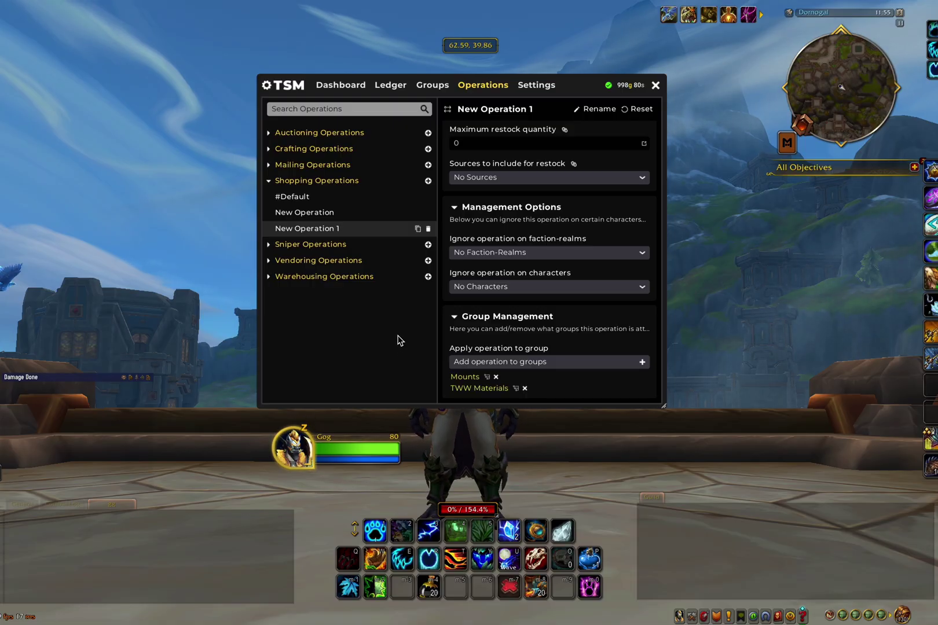
Review the items in the Mounts group and in the TWW Materials group
left_click(432, 85)
left_click(301, 143)
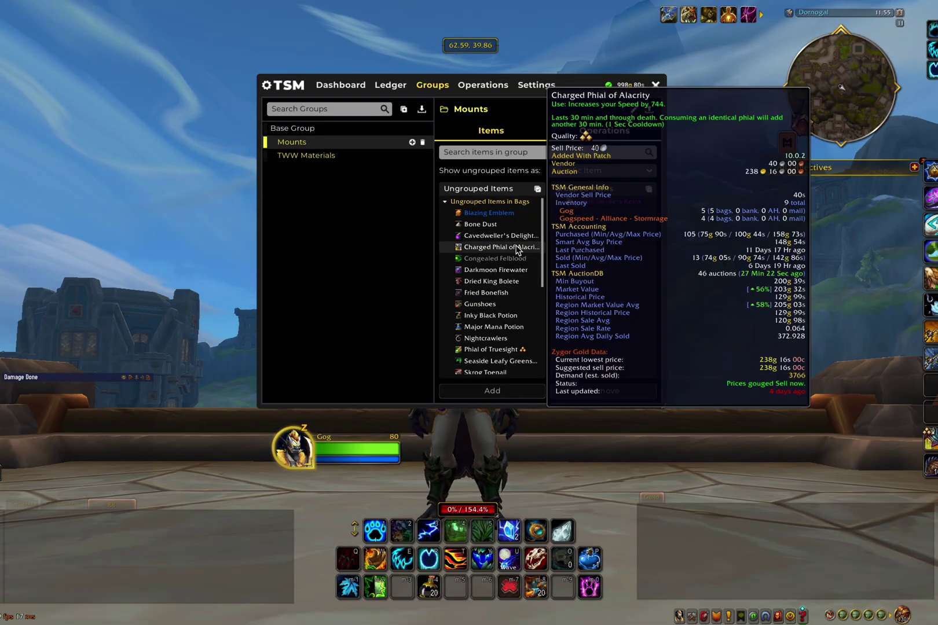
left_click(363, 157)
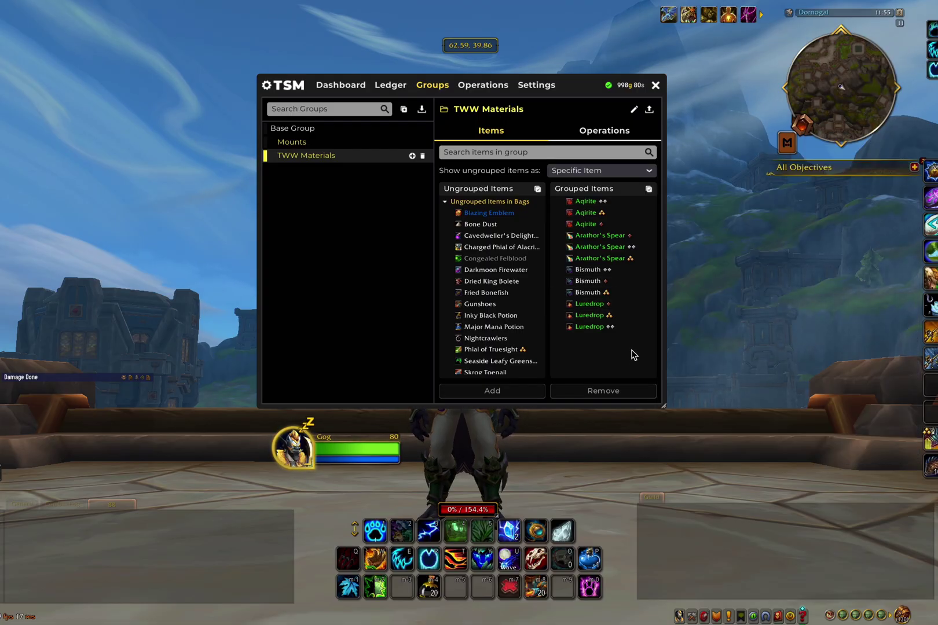
Close the TSM window and make the character wave
left_click(655, 85)
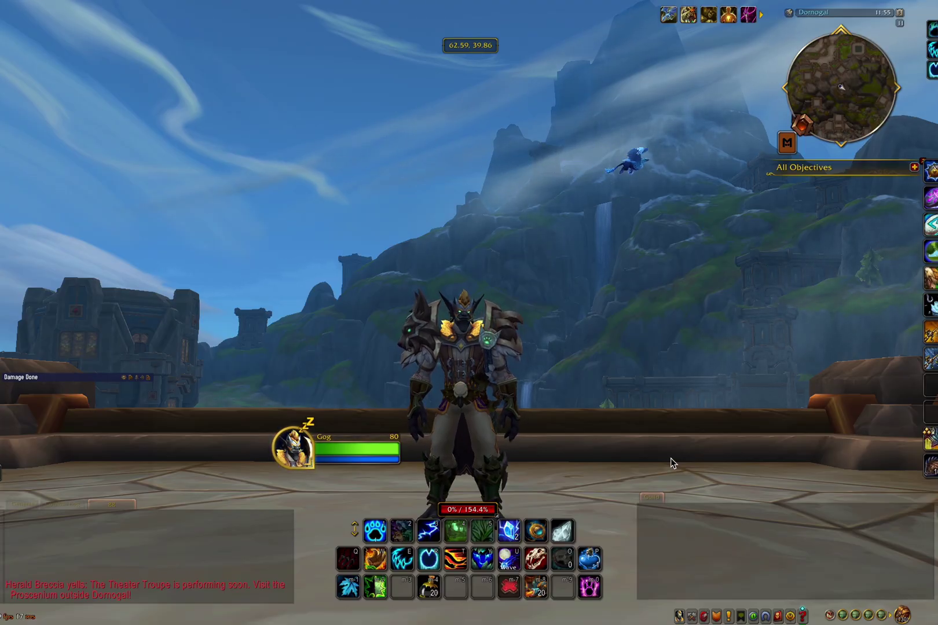
key("u")
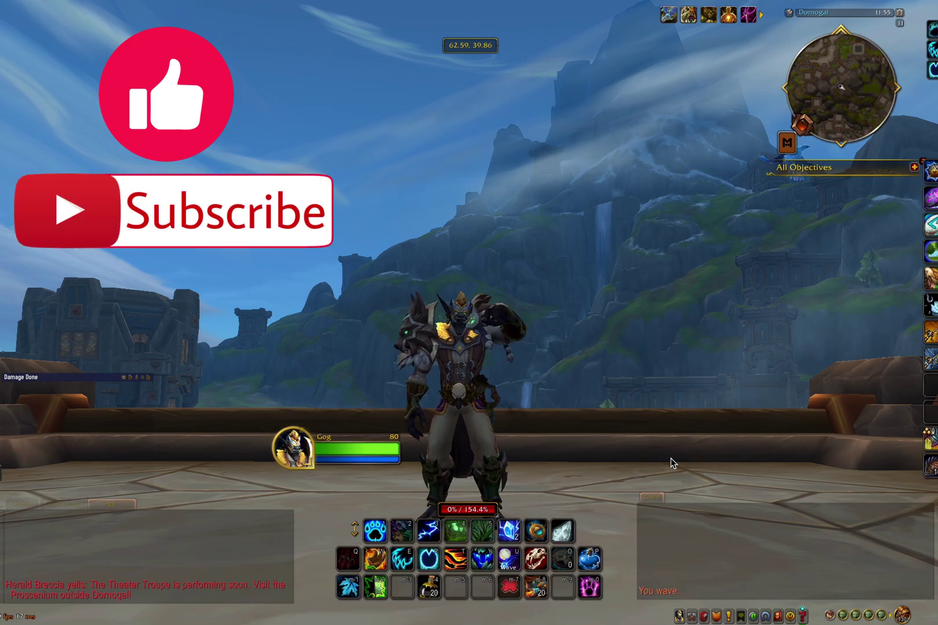